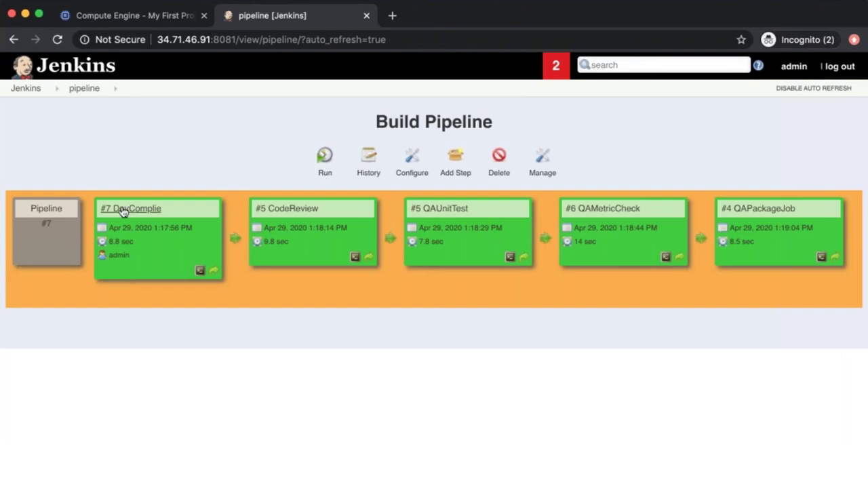
Step: Open the console output of DevComplie build #7 from the pipeline and examine its full build log
{"action": "left_click", "coordinate": [78, 183]}
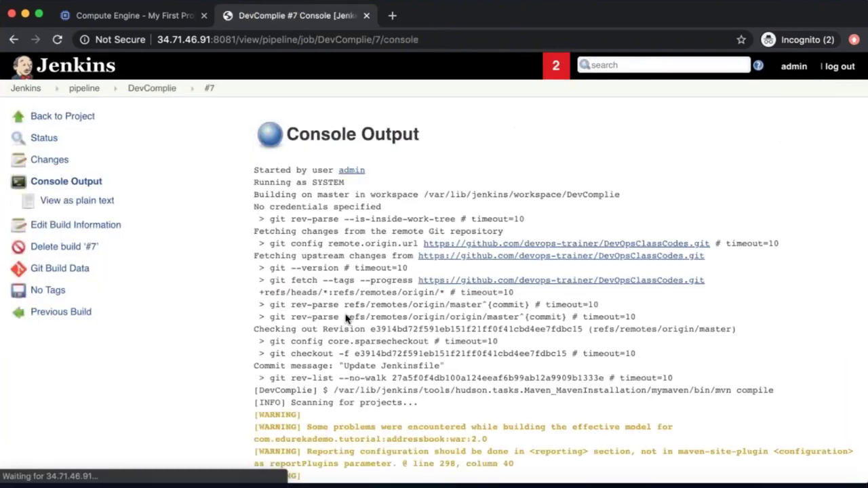
{"action": "scroll", "coordinate": [411, 348], "scroll_direction": "down", "scroll_amount": 15}
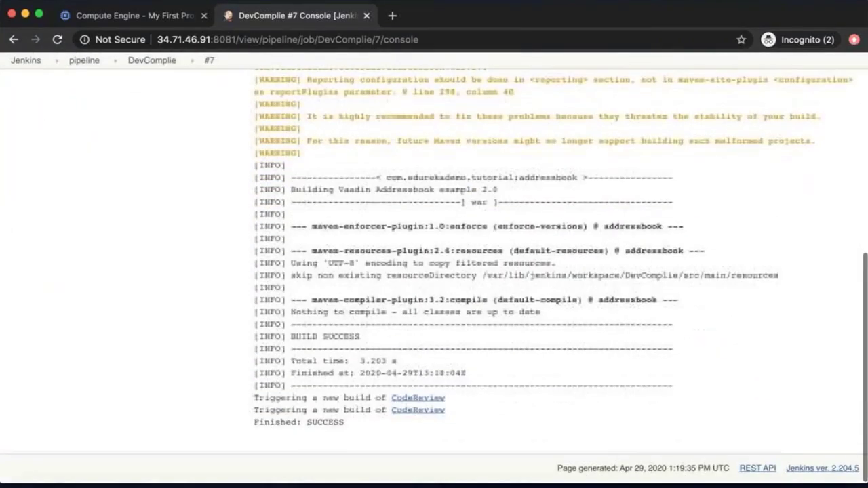
{"action": "scroll", "coordinate": [411, 348], "scroll_direction": "up", "scroll_amount": 15}
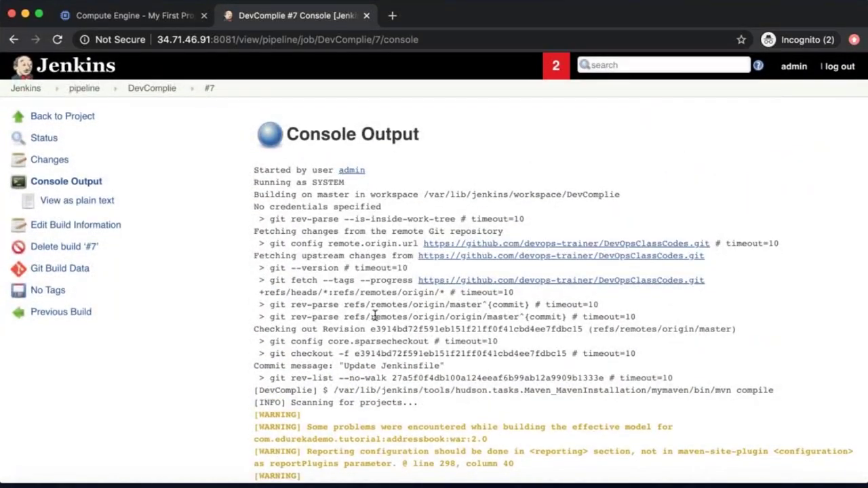
{"action": "scroll", "coordinate": [374, 316], "scroll_direction": "down", "scroll_amount": 7}
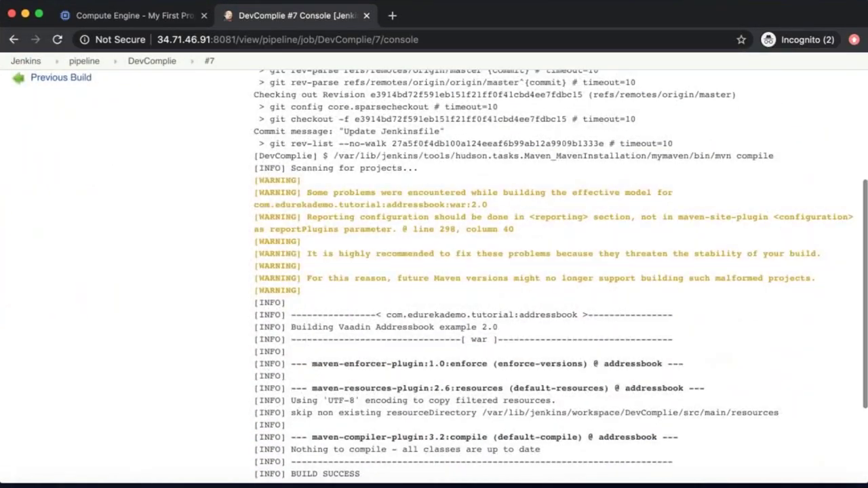
{"action": "scroll", "coordinate": [359, 337], "scroll_direction": "down", "scroll_amount": 4}
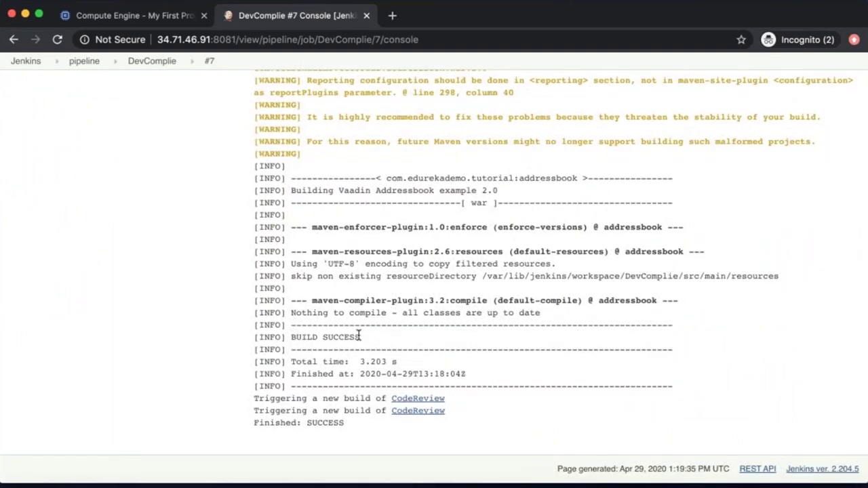
{"action": "scroll", "coordinate": [352, 347], "scroll_direction": "up", "scroll_amount": 11}
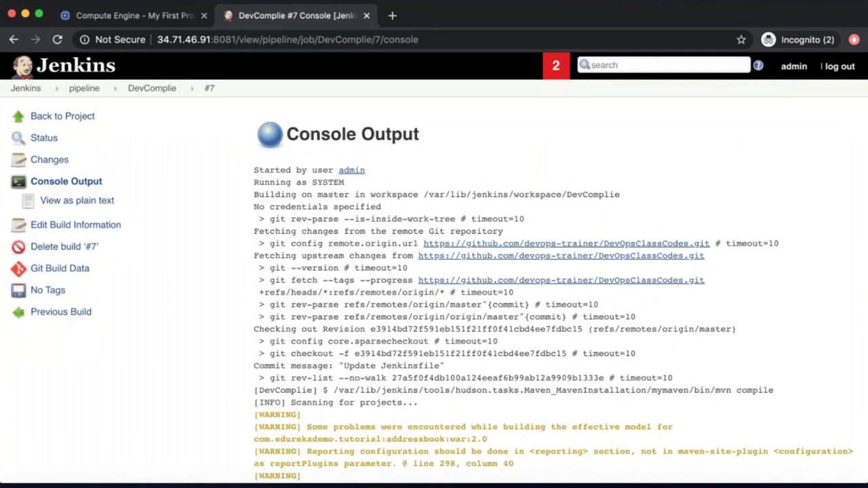
Step: Go back through the DevComplie project to the pipeline view and open the status page of DevComplie build #7
{"action": "left_click", "coordinate": [143, 91]}
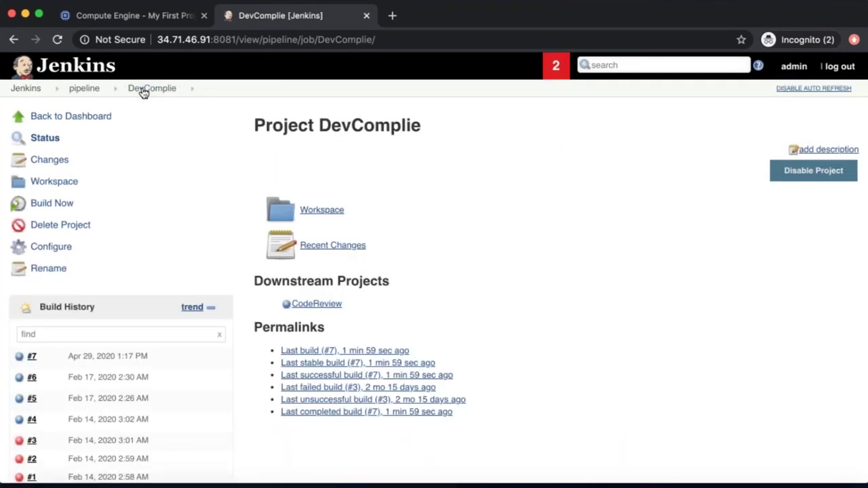
{"action": "left_click", "coordinate": [84, 89]}
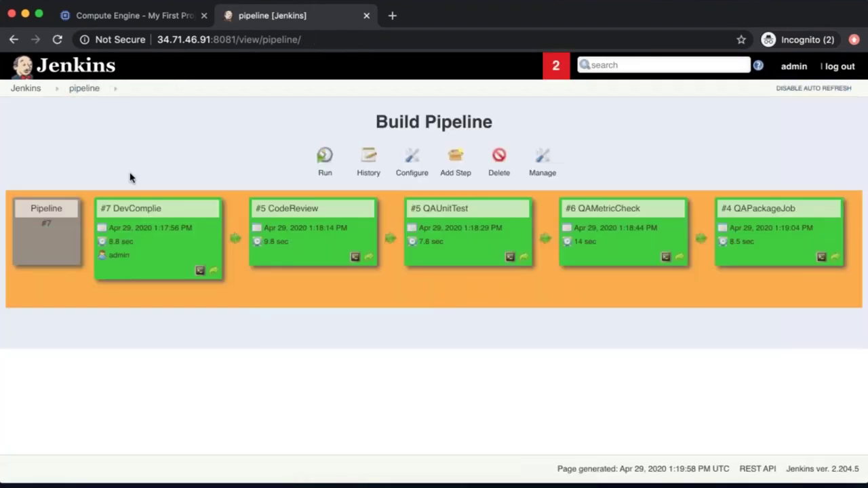
{"action": "left_click", "coordinate": [130, 210]}
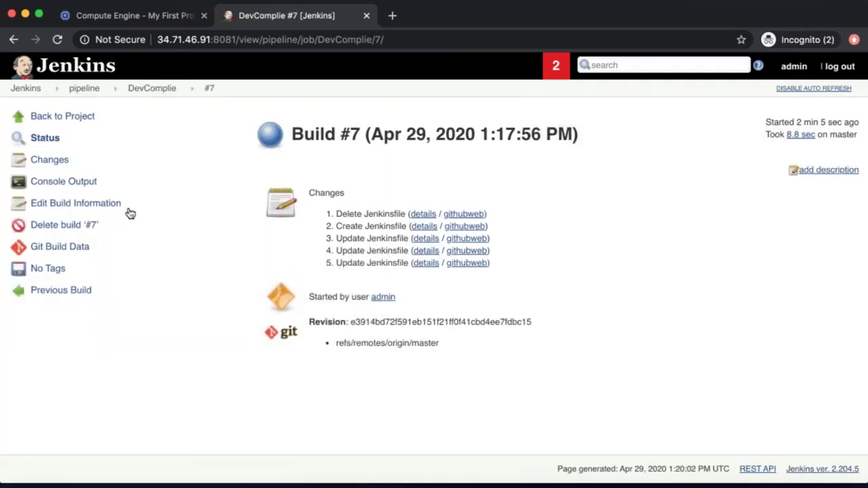
Step: Open the DevComplie job's configuration from the dashboard and add an E-mail Notification post-build action
{"action": "left_click", "coordinate": [26, 90]}
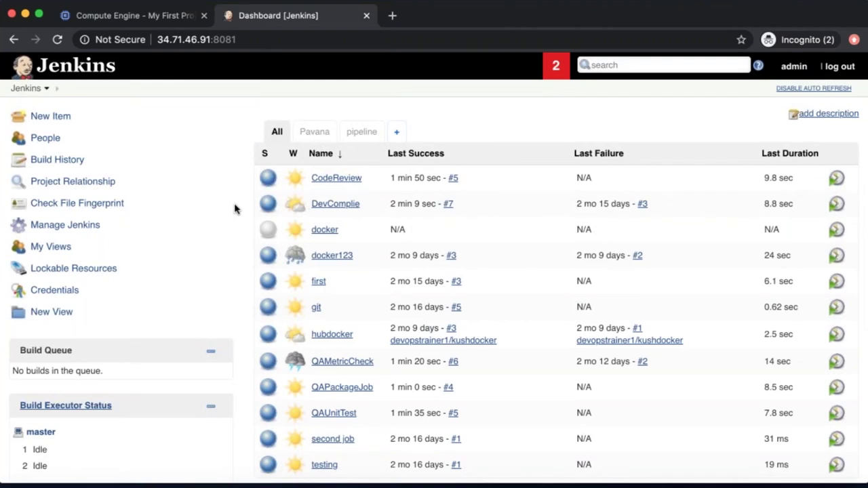
{"action": "left_click", "coordinate": [330, 204]}
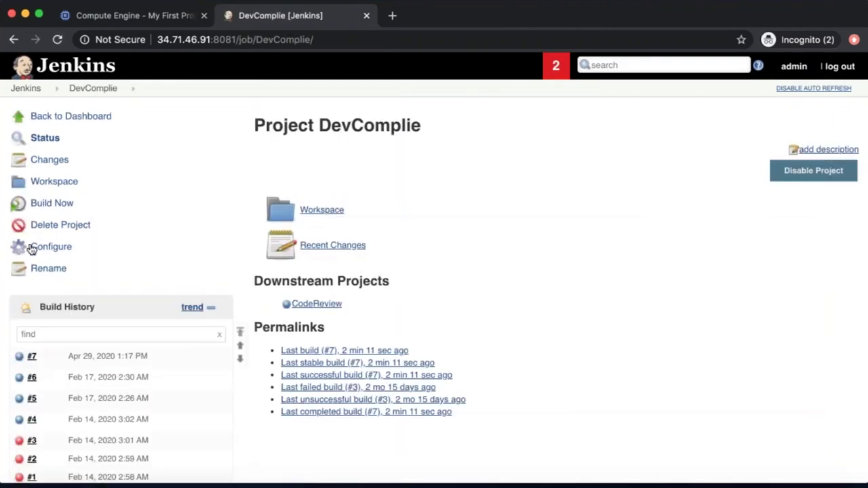
{"action": "left_click", "coordinate": [32, 250]}
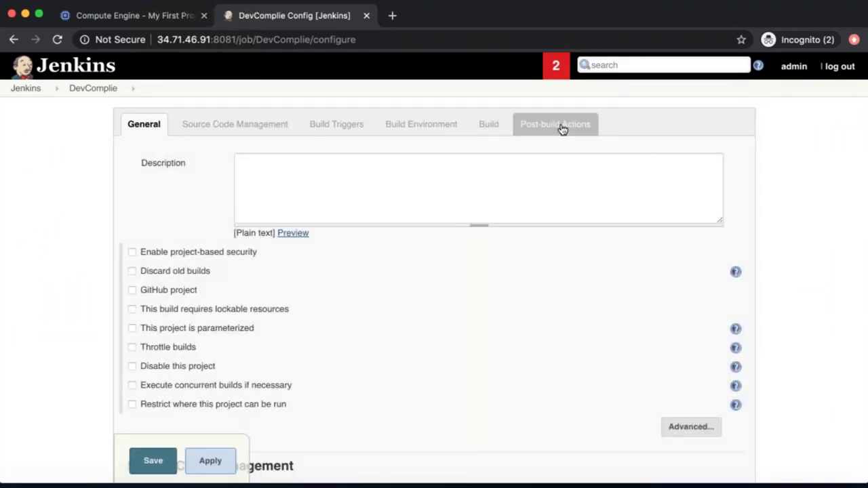
{"action": "left_click", "coordinate": [562, 129]}
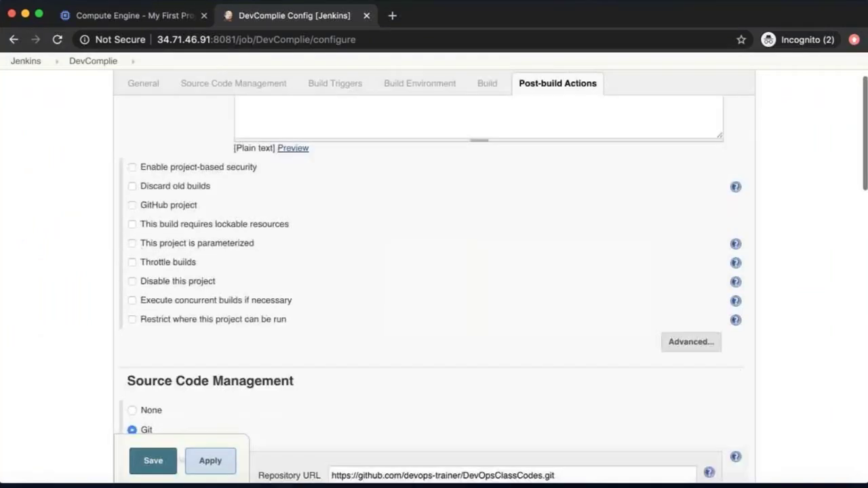
{"action": "left_click", "coordinate": [181, 333]}
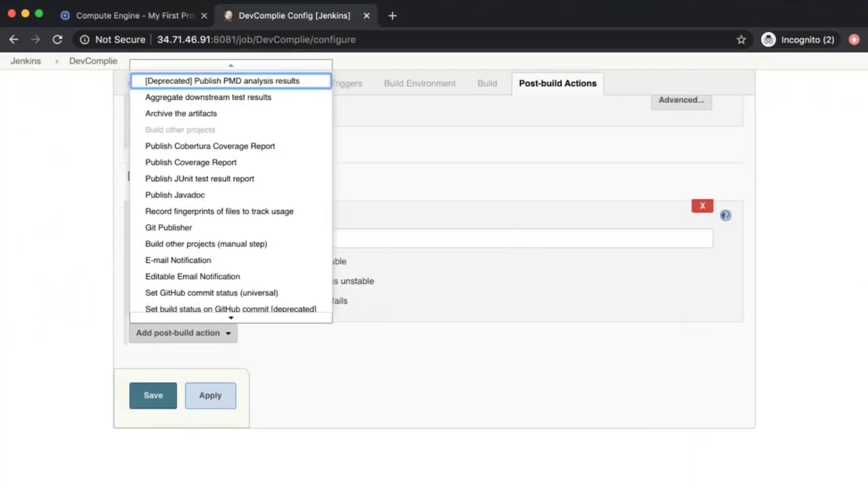
{"action": "left_click", "coordinate": [176, 258]}
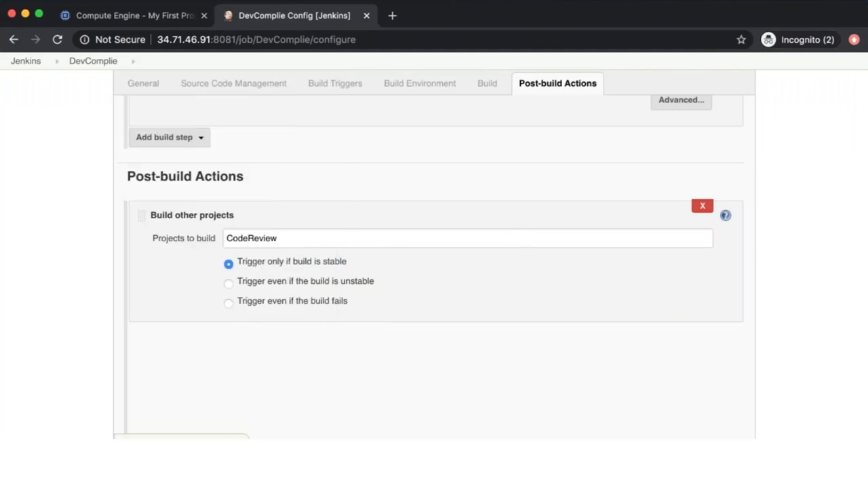
{"action": "left_click", "coordinate": [326, 225]}
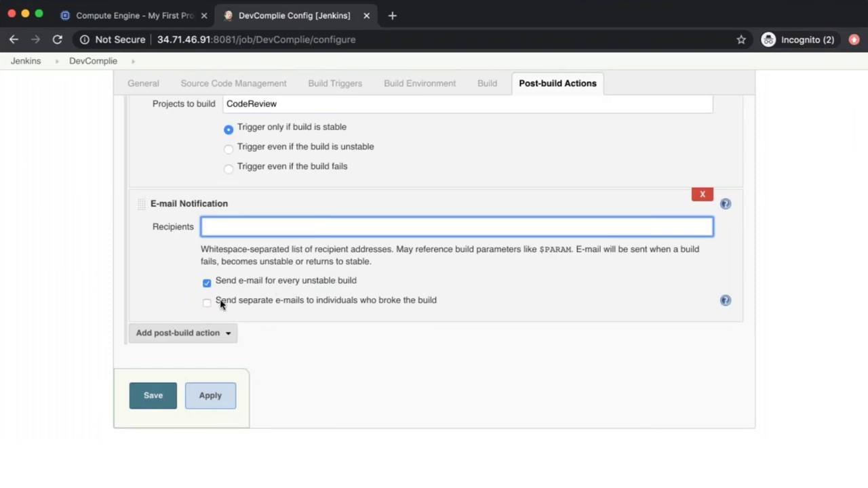
Step: Add an Editable Email Notification post-build action to the DevComplie job and review its settings
{"action": "left_click", "coordinate": [214, 337]}
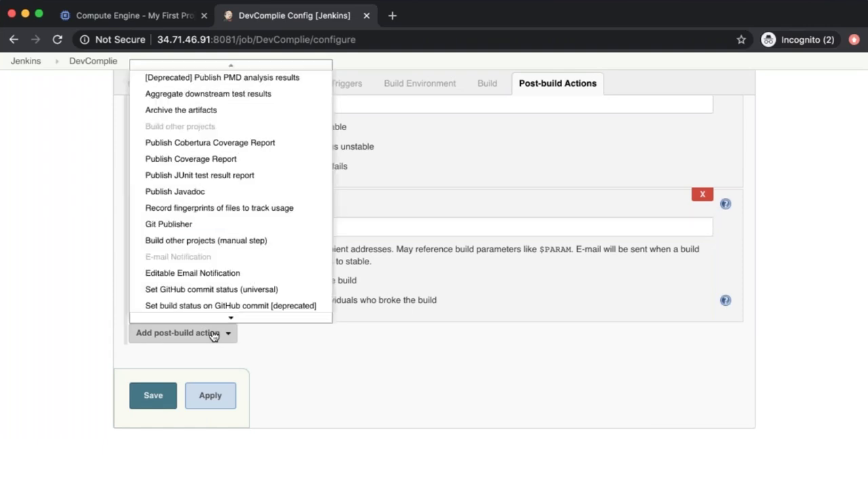
{"action": "left_click", "coordinate": [194, 272]}
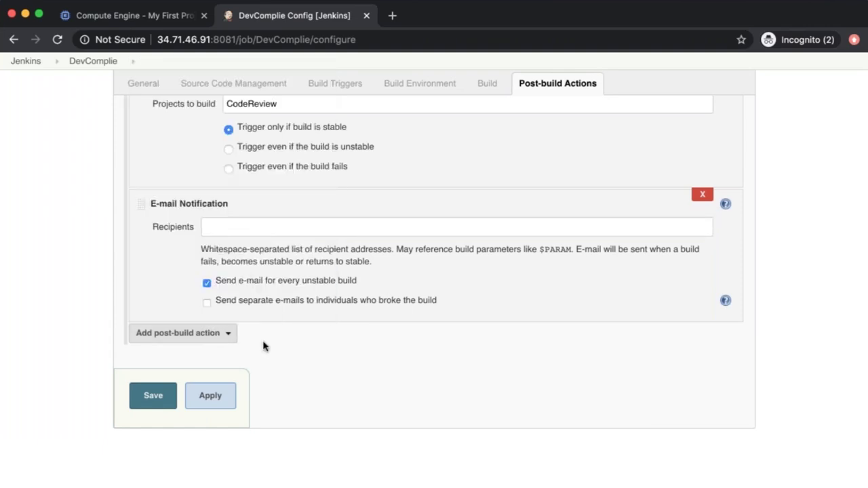
{"action": "scroll", "coordinate": [212, 332], "scroll_direction": "down", "scroll_amount": 10}
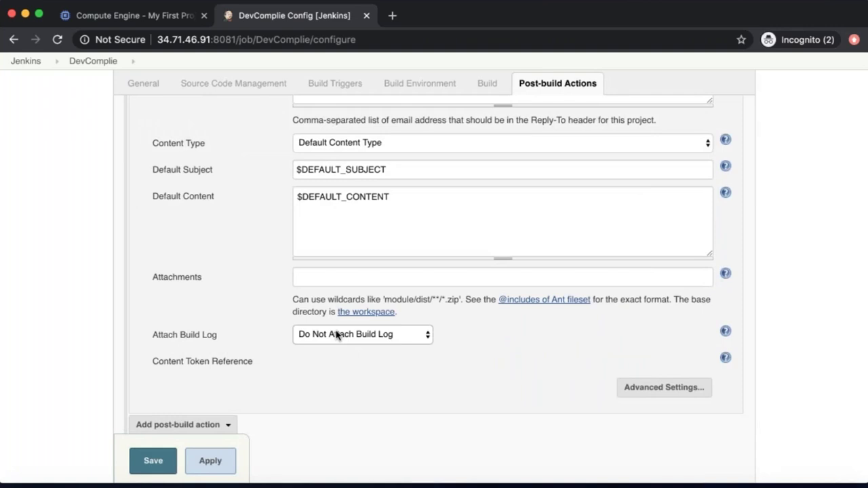
{"action": "scroll", "coordinate": [337, 335], "scroll_direction": "up", "scroll_amount": 12}
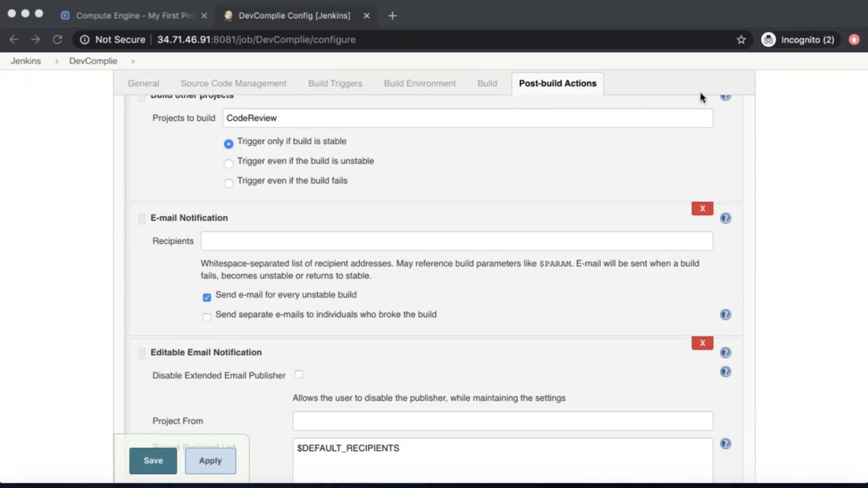
Step: Return to the dashboard, leaving the DevComplie configuration without saving the added post-build actions
{"action": "scroll", "coordinate": [304, 148], "scroll_direction": "up", "scroll_amount": 15}
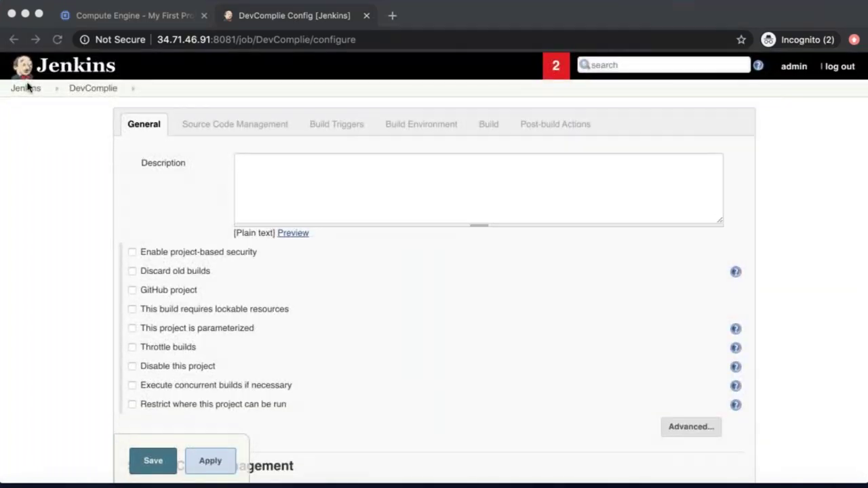
{"action": "left_click", "coordinate": [27, 88]}
{"action": "left_click", "coordinate": [543, 184]}
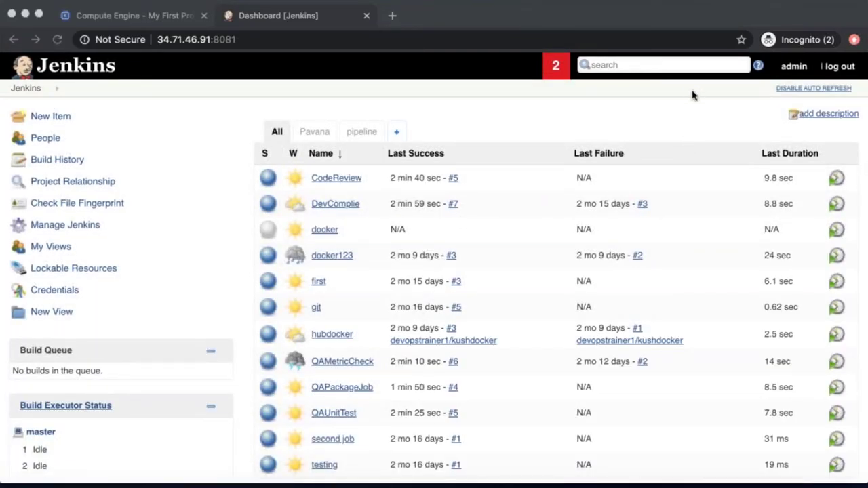
Step: Open the docker job from the dashboard and view its configuration
{"action": "left_click", "coordinate": [316, 233]}
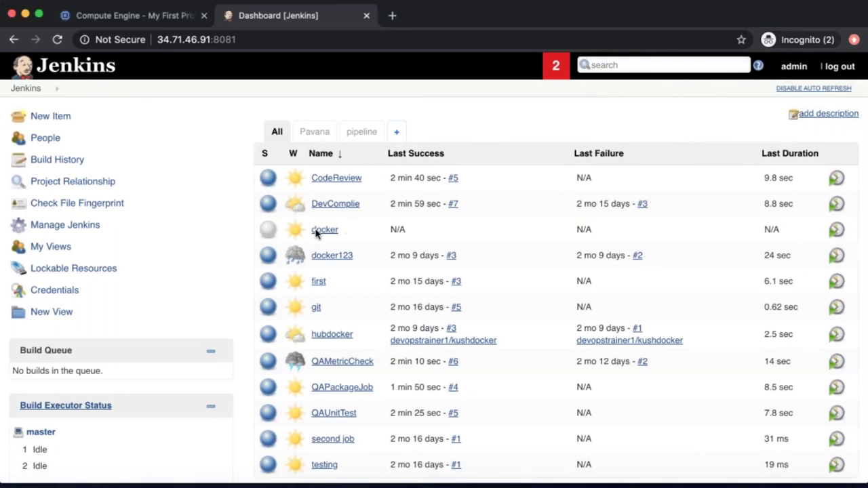
{"action": "left_click", "coordinate": [316, 233]}
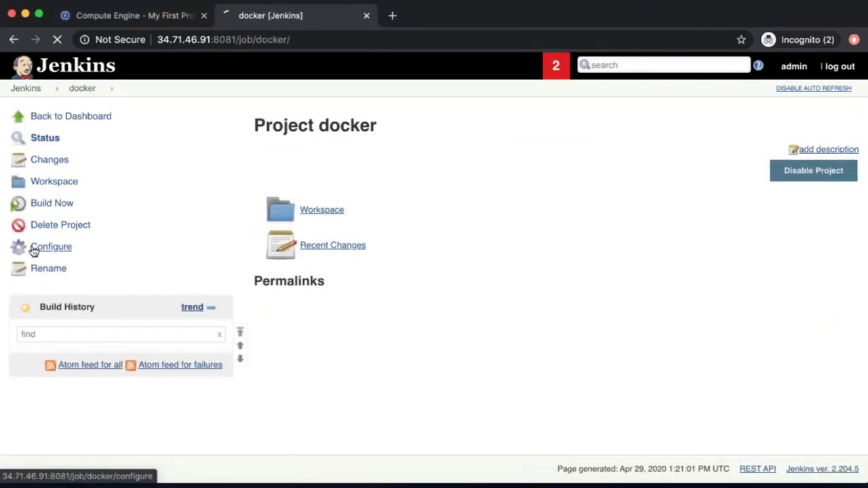
{"action": "left_click", "coordinate": [33, 251]}
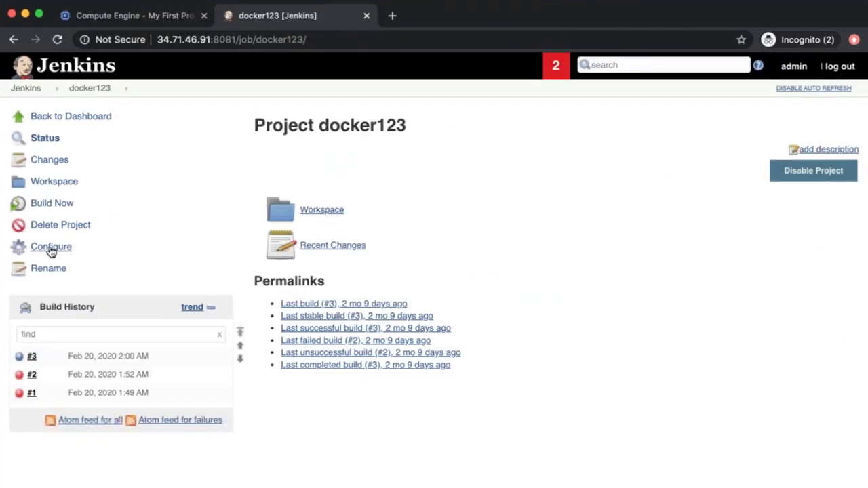
Step: Open the docker123 job's configuration and examine the Execute shell commands in its Build section
{"action": "left_click", "coordinate": [51, 251]}
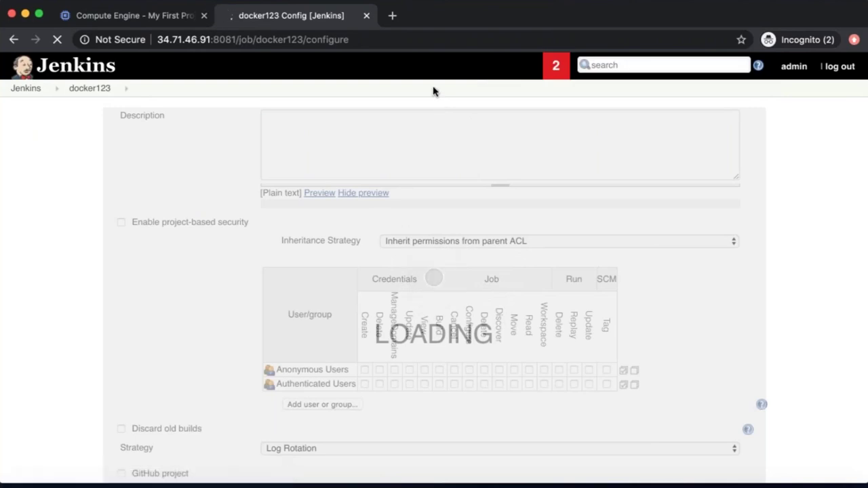
{"action": "scroll", "coordinate": [441, 159], "scroll_direction": "down", "scroll_amount": 5}
{"action": "scroll", "coordinate": [381, 241], "scroll_direction": "down", "scroll_amount": 6}
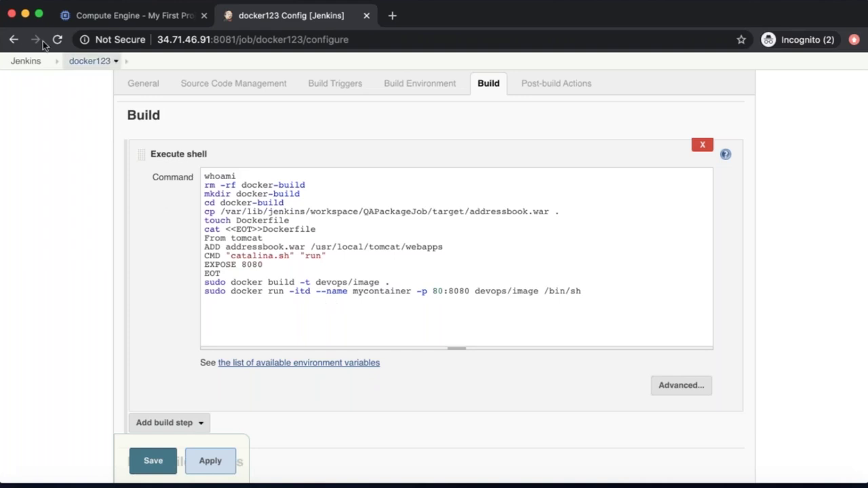
Step: Open the hubdocker job's configuration from the dashboard, examine its Docker Build and Publish settings, and return to the dashboard
{"action": "left_click", "coordinate": [24, 65]}
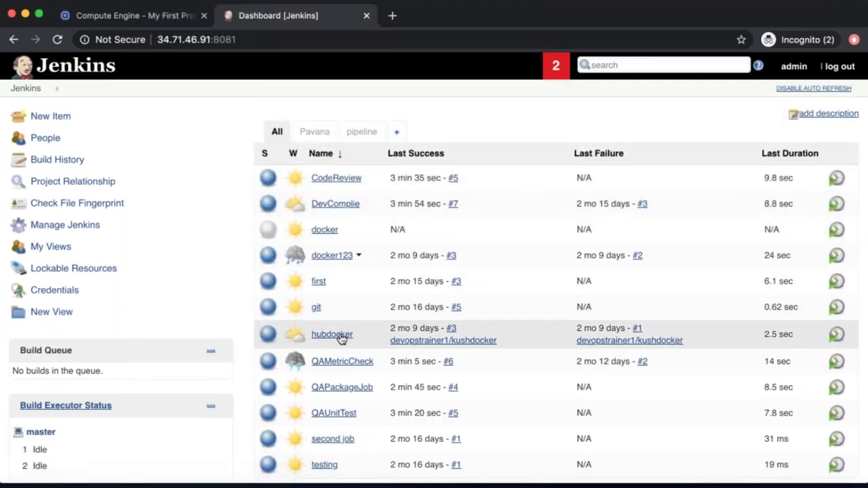
{"action": "left_click", "coordinate": [340, 336]}
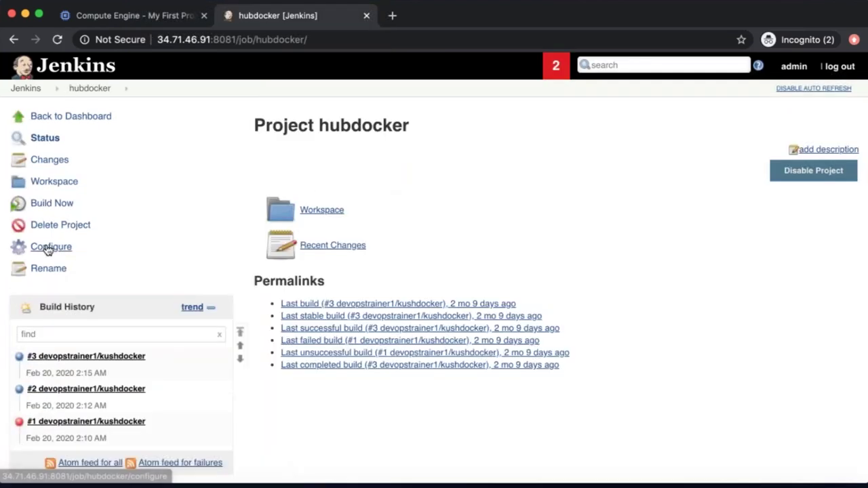
{"action": "left_click", "coordinate": [48, 249]}
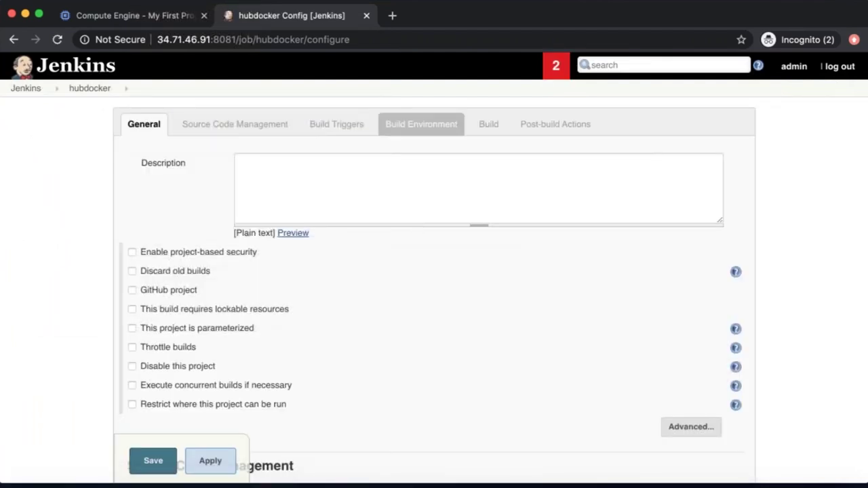
{"action": "left_click", "coordinate": [488, 124]}
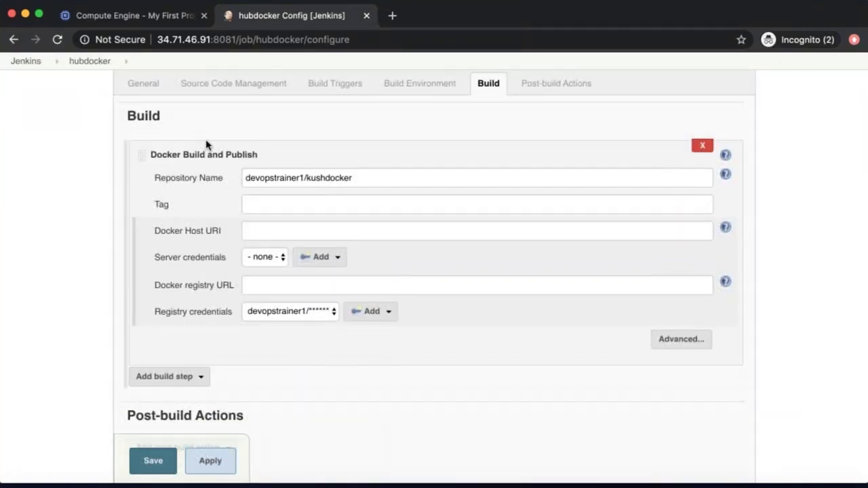
{"action": "scroll", "coordinate": [206, 144], "scroll_direction": "up", "scroll_amount": 3}
{"action": "scroll", "coordinate": [206, 143], "scroll_direction": "up", "scroll_amount": 2}
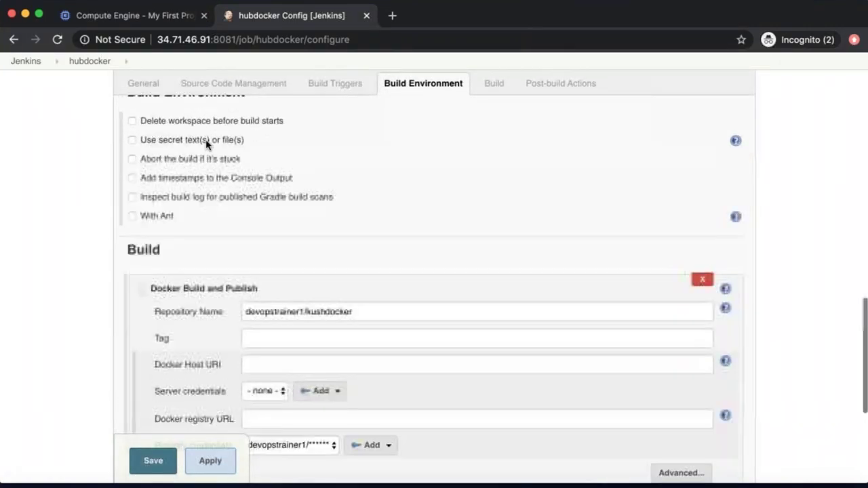
{"action": "scroll", "coordinate": [267, 280], "scroll_direction": "down", "scroll_amount": 1}
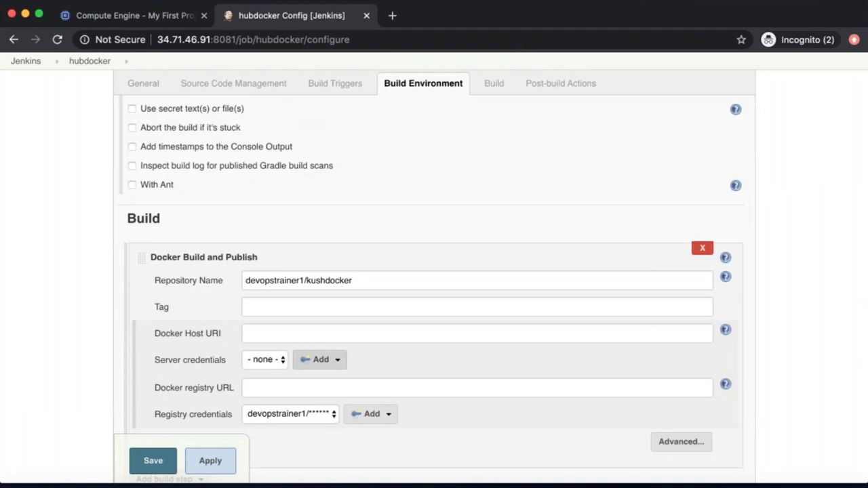
{"action": "scroll", "coordinate": [267, 280], "scroll_direction": "down", "scroll_amount": 2}
{"action": "scroll", "coordinate": [434, 272], "scroll_direction": "down", "scroll_amount": 3}
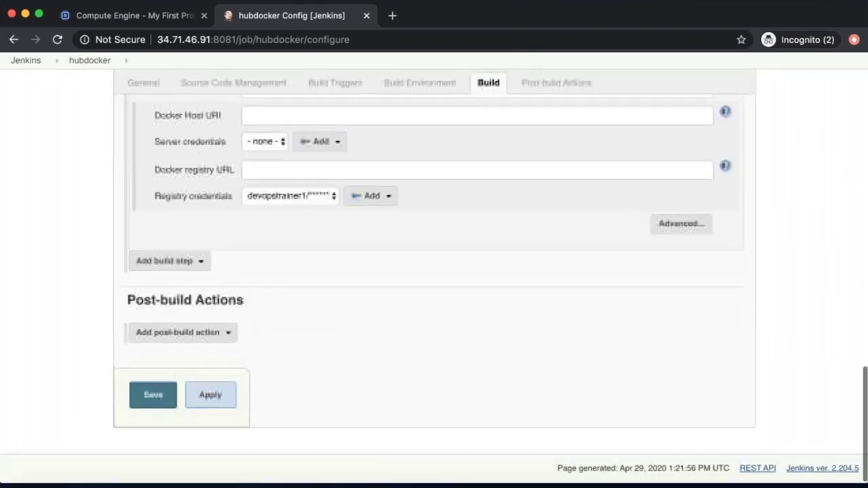
{"action": "scroll", "coordinate": [435, 271], "scroll_direction": "up", "scroll_amount": 15}
{"action": "left_click", "coordinate": [21, 62]}
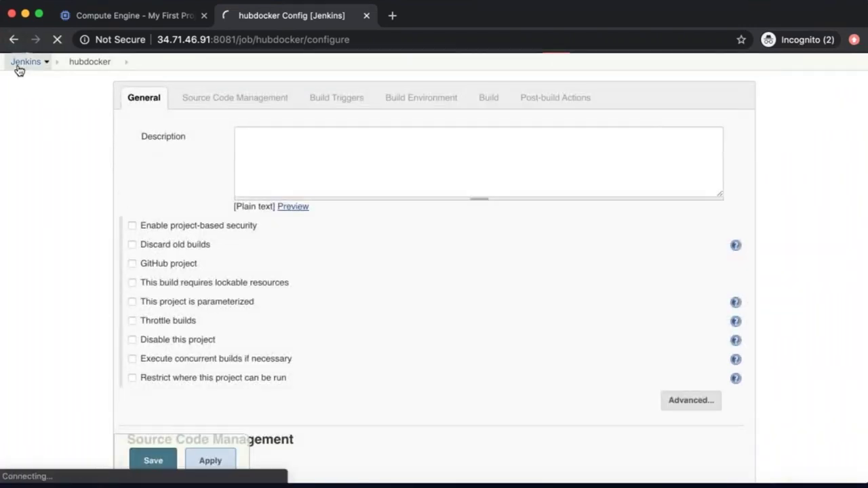
Step: Open the Plugin Manager from the Jenkins management page and look through the plugin updates and the plugins available for installation
{"action": "left_click", "coordinate": [48, 226]}
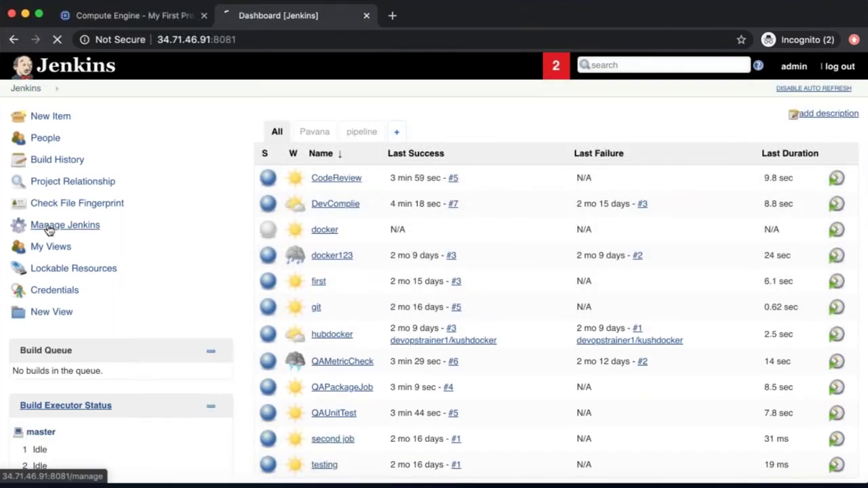
{"action": "scroll", "coordinate": [397, 294], "scroll_direction": "down", "scroll_amount": 5}
{"action": "scroll", "coordinate": [403, 326], "scroll_direction": "up", "scroll_amount": 3}
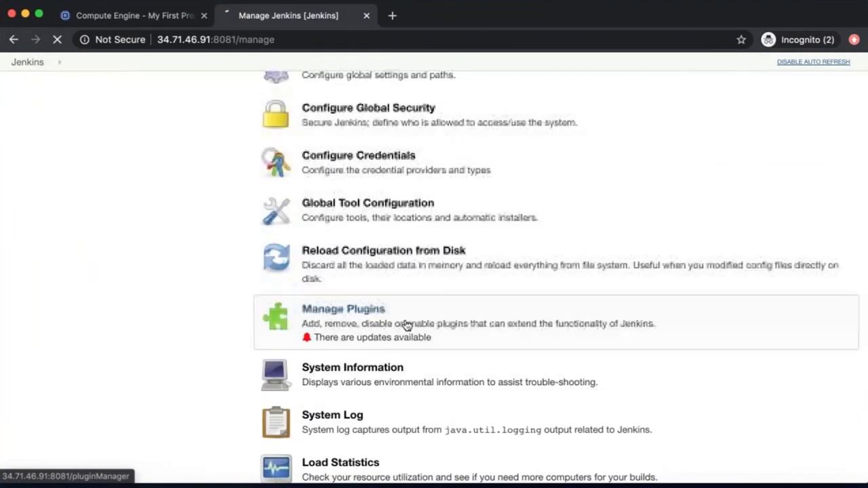
{"action": "left_click", "coordinate": [406, 326]}
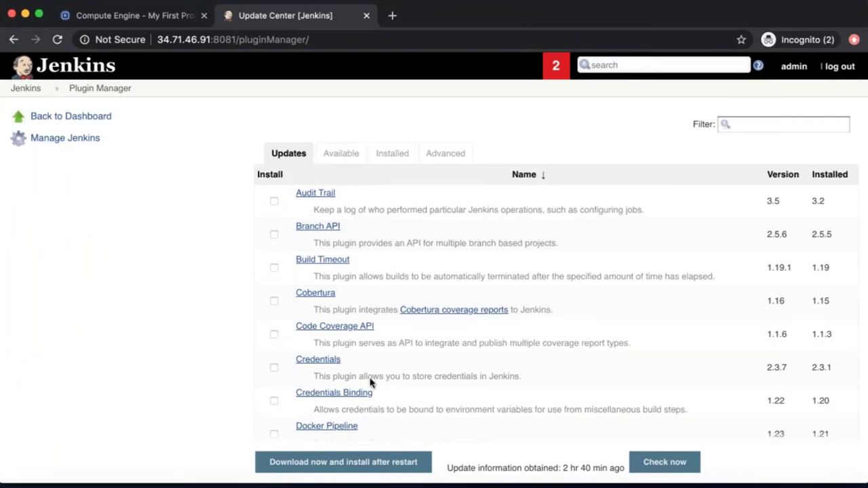
{"action": "scroll", "coordinate": [377, 339], "scroll_direction": "down", "scroll_amount": 2}
{"action": "scroll", "coordinate": [319, 313], "scroll_direction": "up", "scroll_amount": 2}
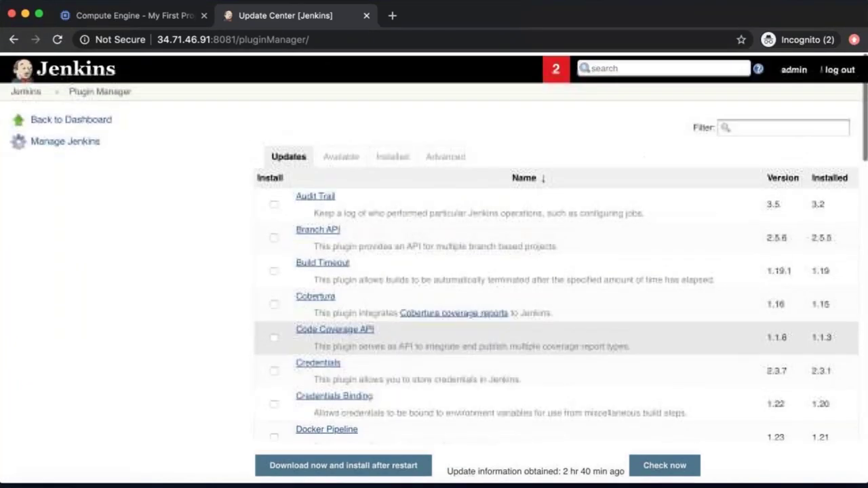
{"action": "left_click", "coordinate": [346, 153]}
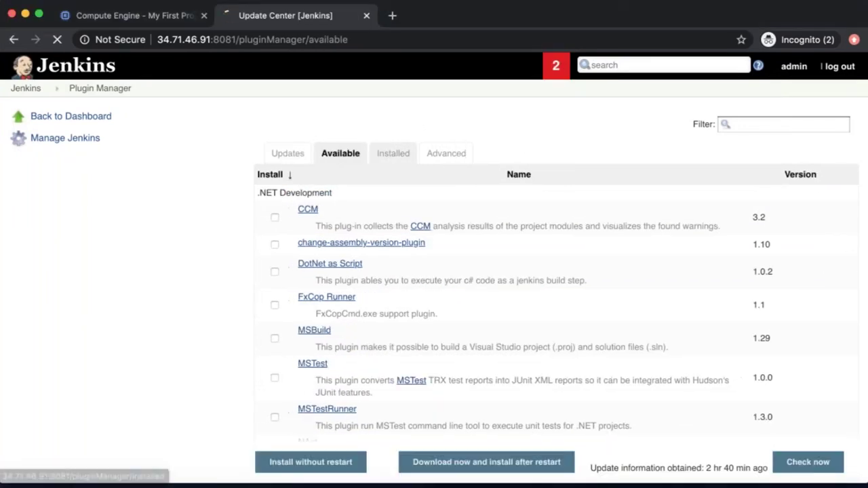
Step: Look through the installed plugins in the Plugin Manager and filter them by "docker"
{"action": "left_click", "coordinate": [393, 153]}
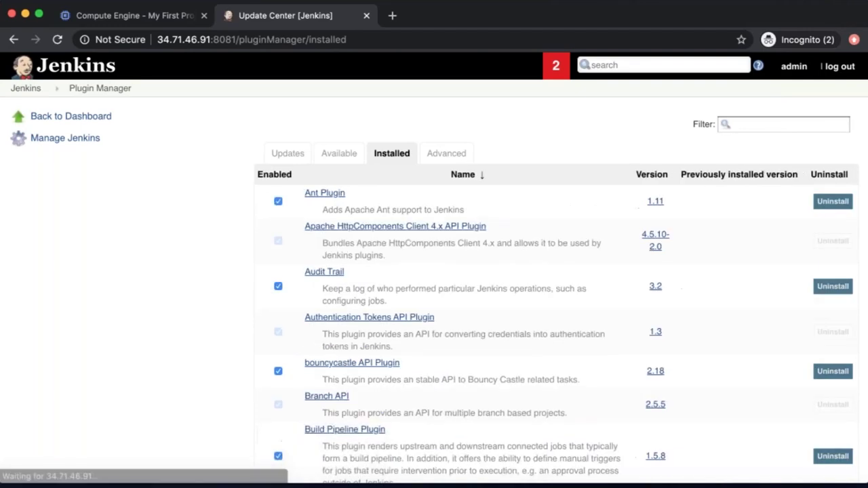
{"action": "scroll", "coordinate": [556, 271], "scroll_direction": "down", "scroll_amount": 10}
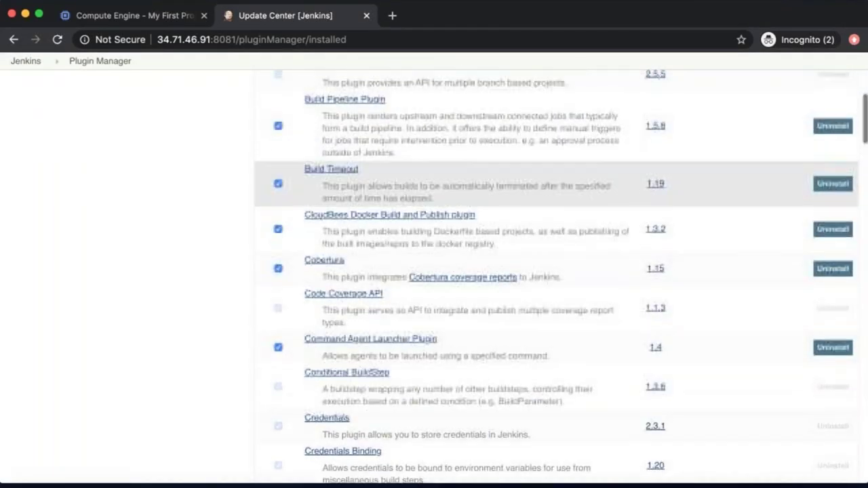
{"action": "scroll", "coordinate": [556, 326], "scroll_direction": "down", "scroll_amount": 2}
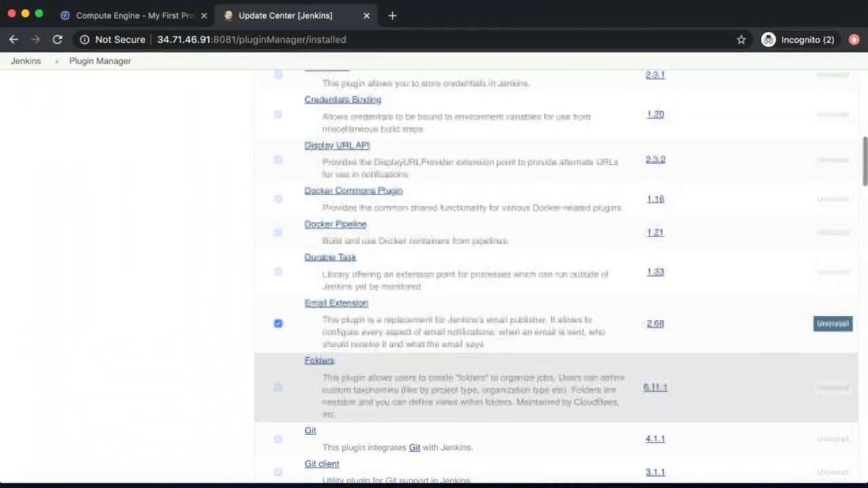
{"action": "scroll", "coordinate": [556, 271], "scroll_direction": "up", "scroll_amount": 10}
{"action": "left_click", "coordinate": [769, 126]}
{"action": "type", "text": "docker"}
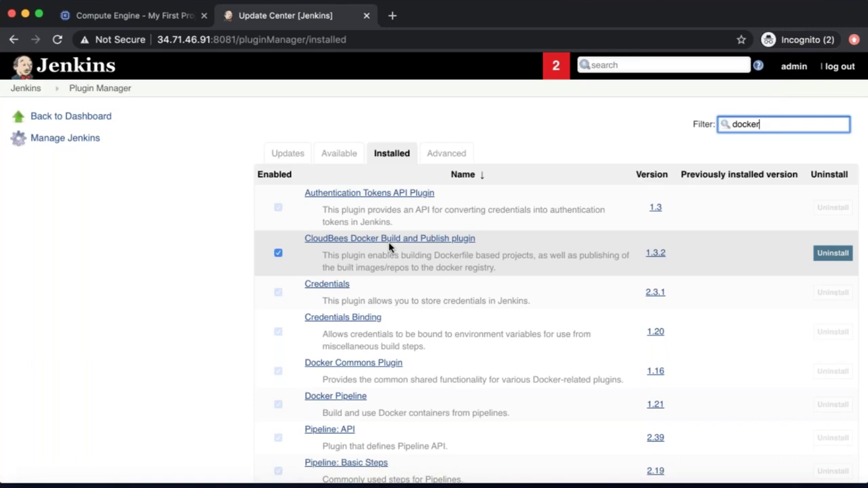
Step: Examine the Plugin Manager's advanced settings for HTTP proxy, plugin upload and update site, and return to the dashboard
{"action": "left_click", "coordinate": [446, 155]}
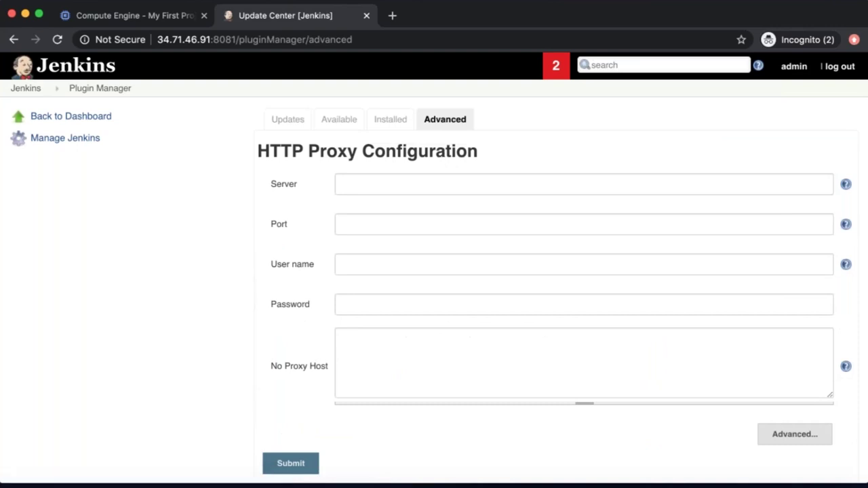
{"action": "scroll", "coordinate": [563, 278], "scroll_direction": "down", "scroll_amount": 5}
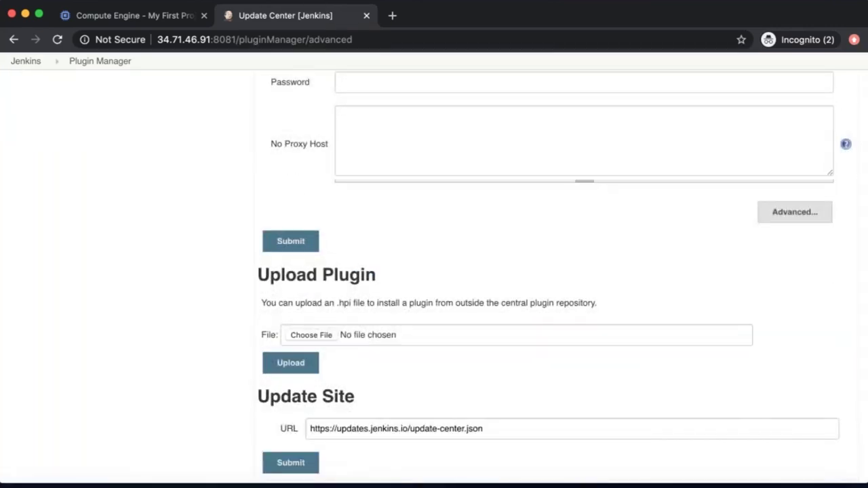
{"action": "scroll", "coordinate": [434, 271], "scroll_direction": "up", "scroll_amount": 5}
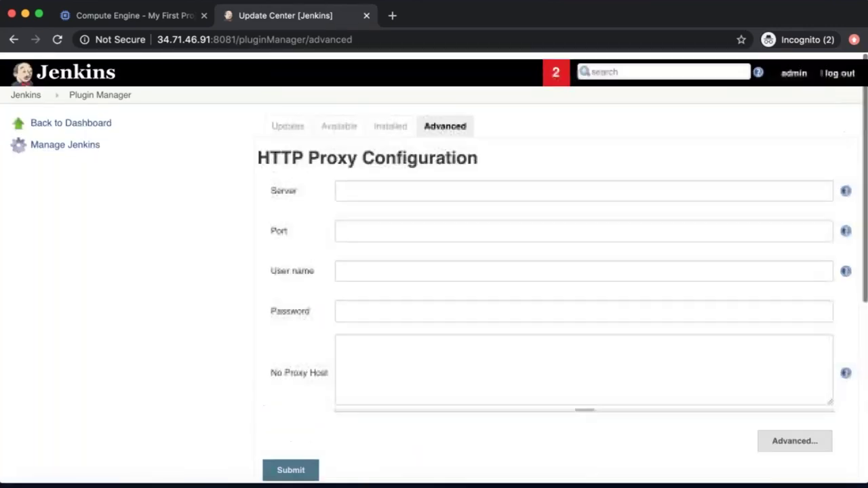
{"action": "left_click", "coordinate": [18, 92]}
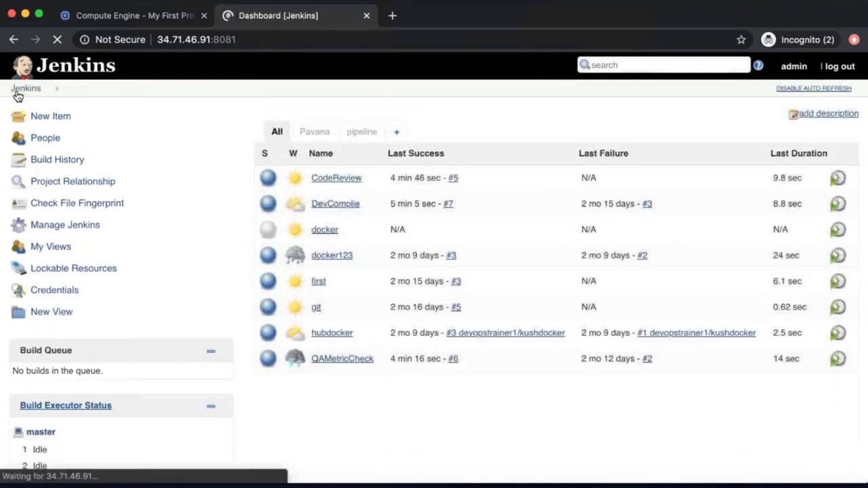